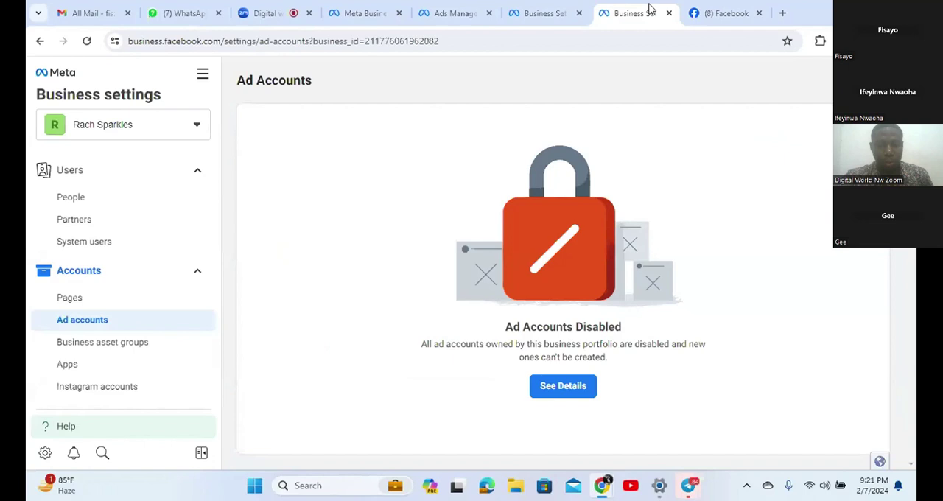
Open the disabled ad accounts' details to show the Rach Sparkles restrictions.
left_click(551, 396)
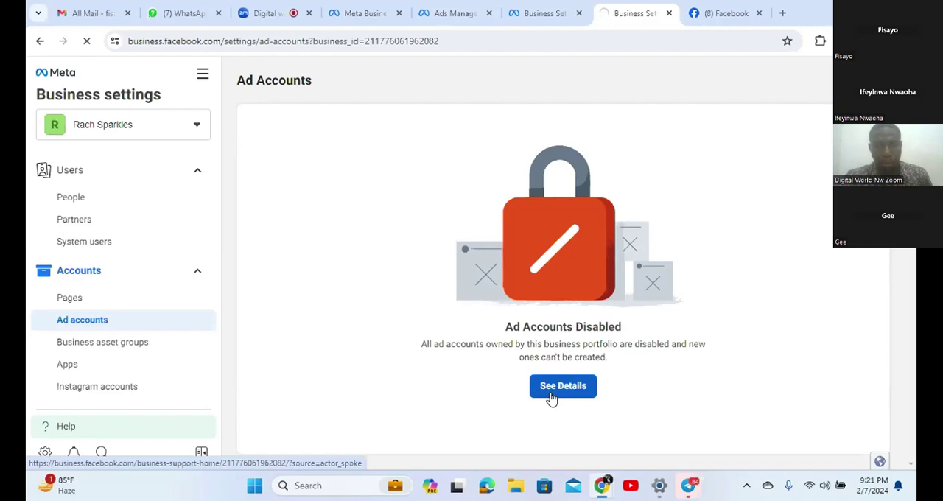
left_click(551, 391)
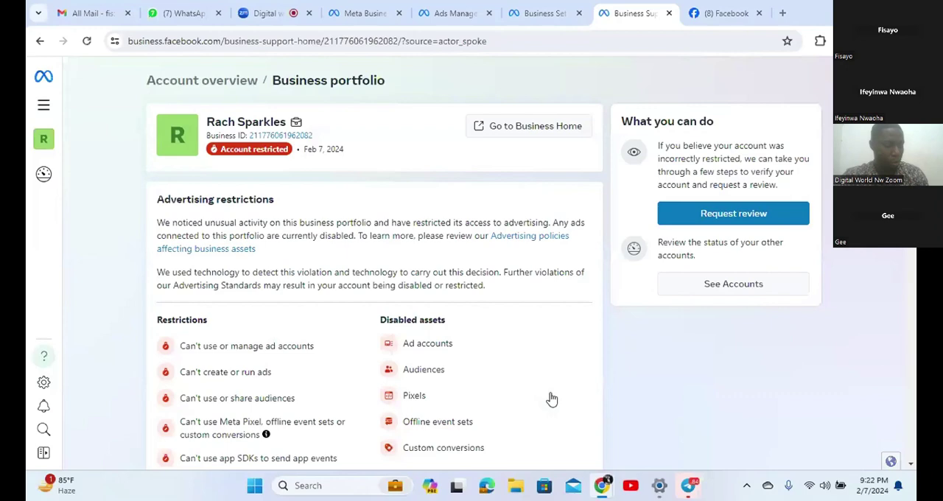
Request a review of the portfolio restriction and confirm the request.
left_click(729, 223)
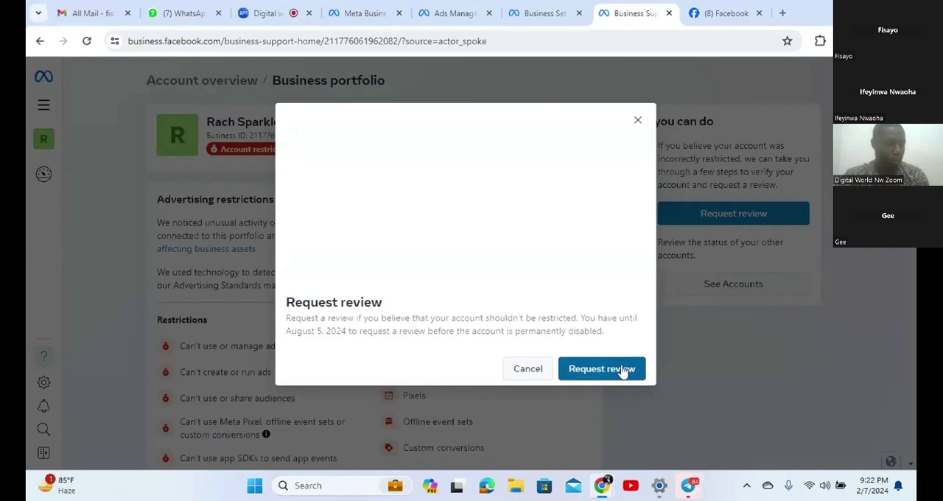
left_click(623, 372)
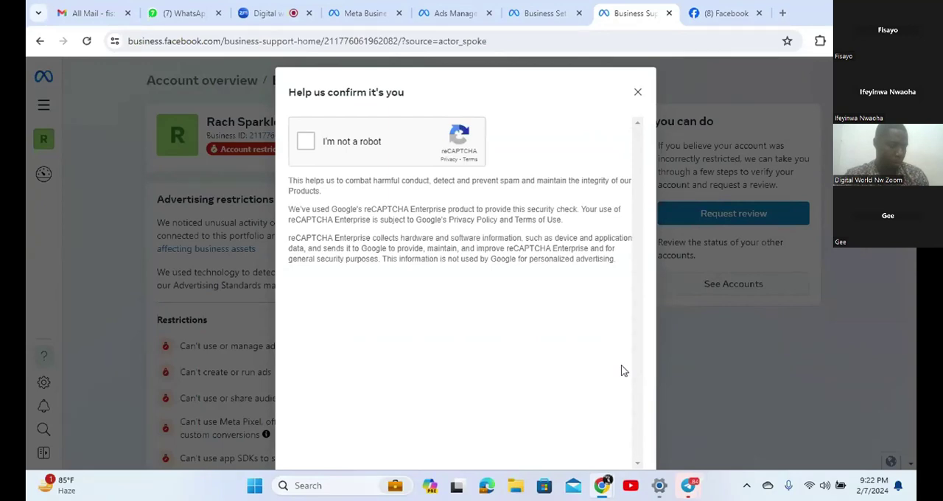
Tick the reCAPTCHA box and zoom the browser out to 80%.
left_click(305, 143)
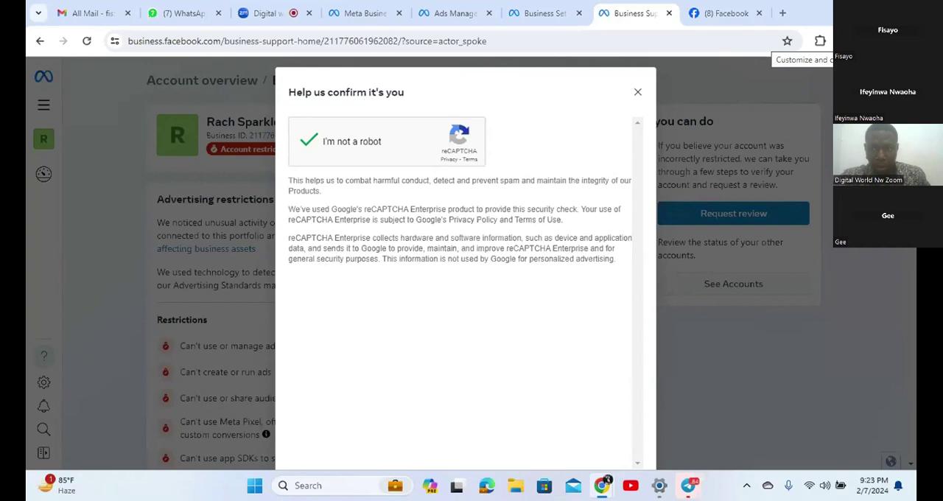
left_click(902, 40)
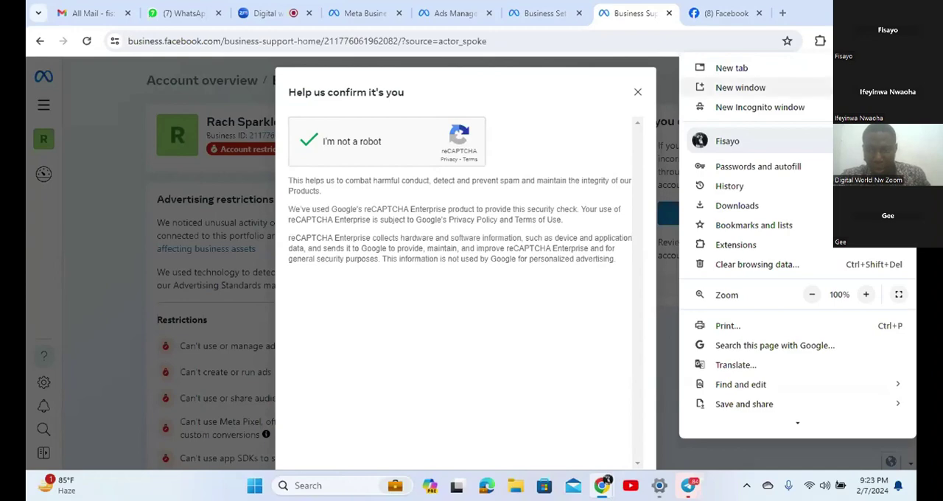
left_click(811, 295)
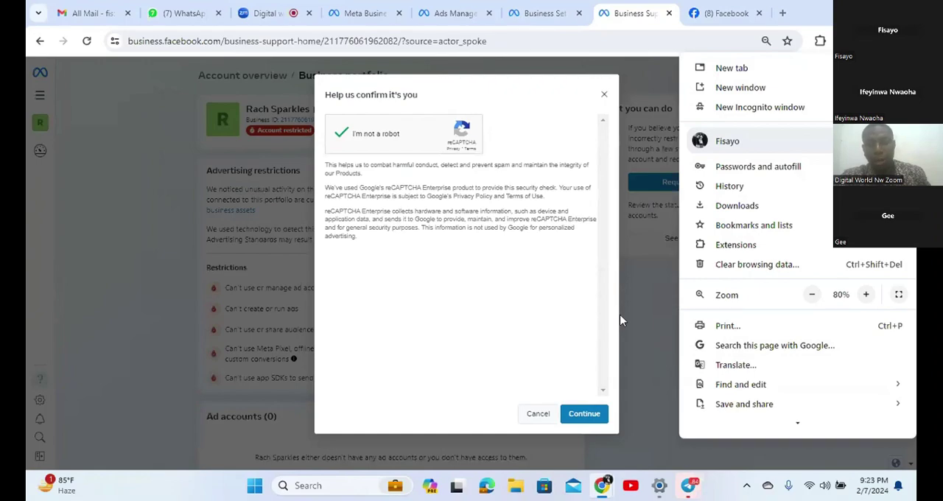
left_click(643, 283)
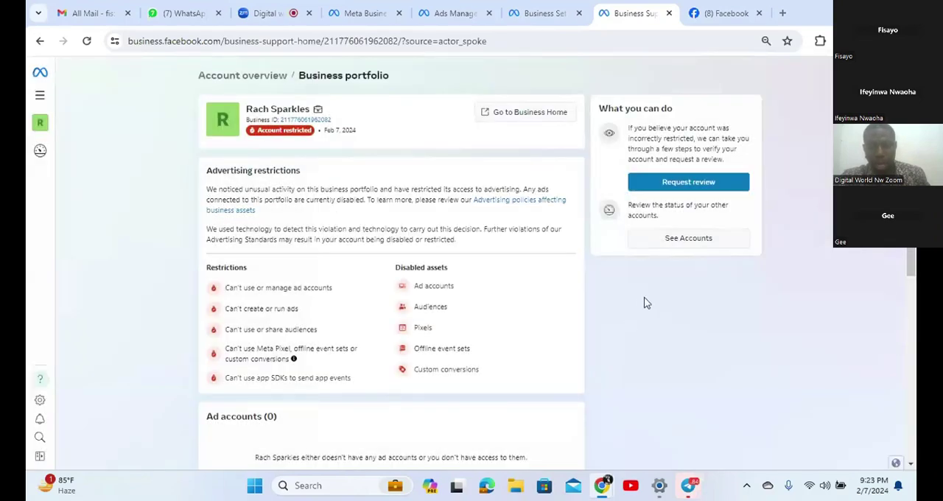
Restart the review request, pass the 'I'm not a robot' check, and continue.
left_click(703, 186)
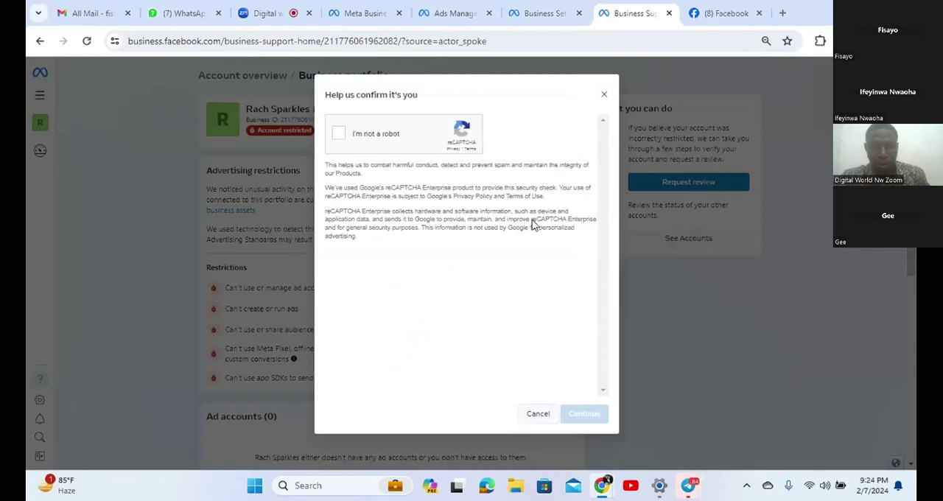
left_click(340, 136)
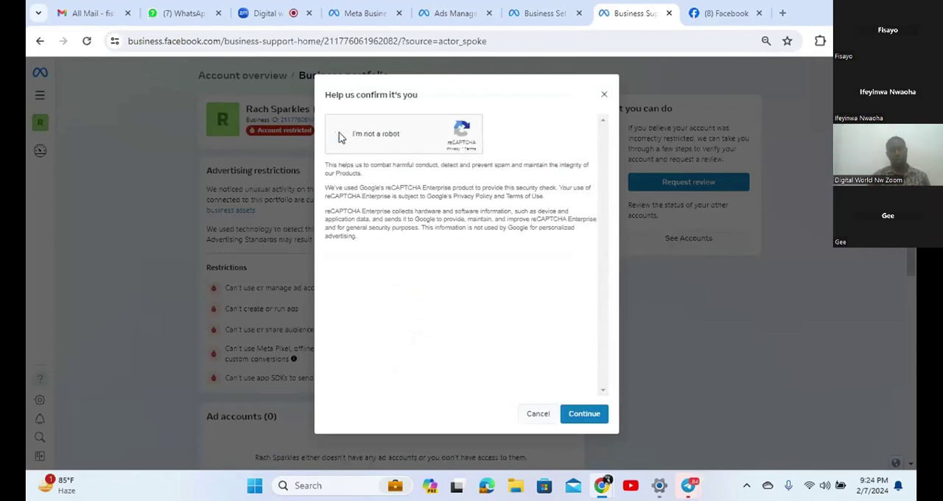
left_click(578, 417)
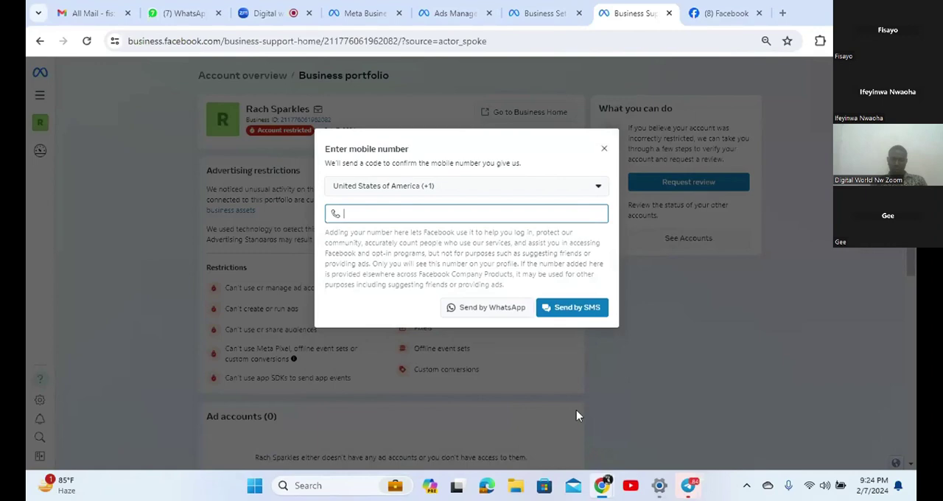
Enter the saved Nigeria (+234) mobile number and send the code by SMS.
left_click(597, 186)
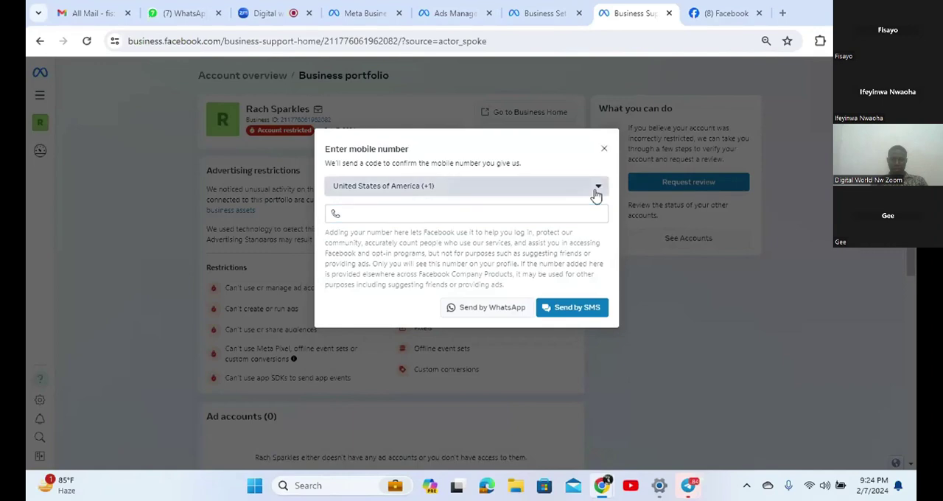
scroll(402, 257, "down", 5)
scroll(401, 257, "down", 8)
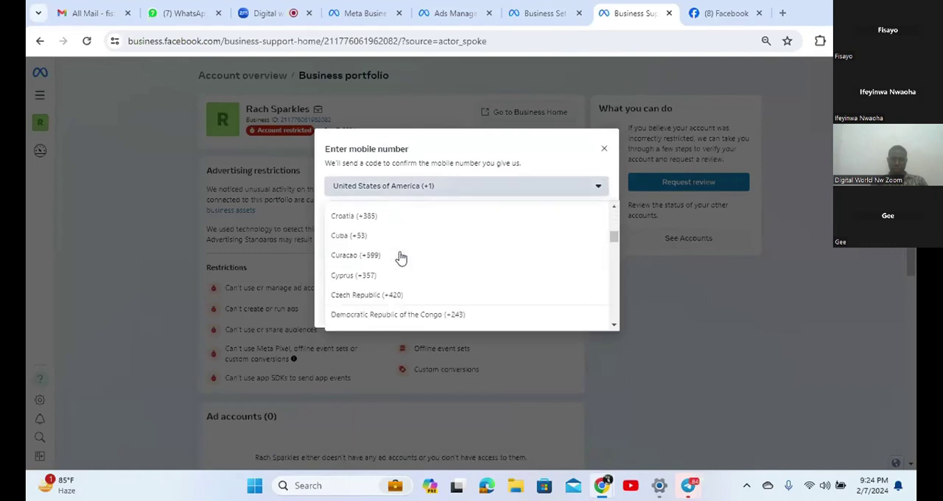
scroll(402, 257, "down", 5)
scroll(401, 257, "down", 3)
scroll(401, 257, "down", 5)
scroll(402, 257, "down", 2)
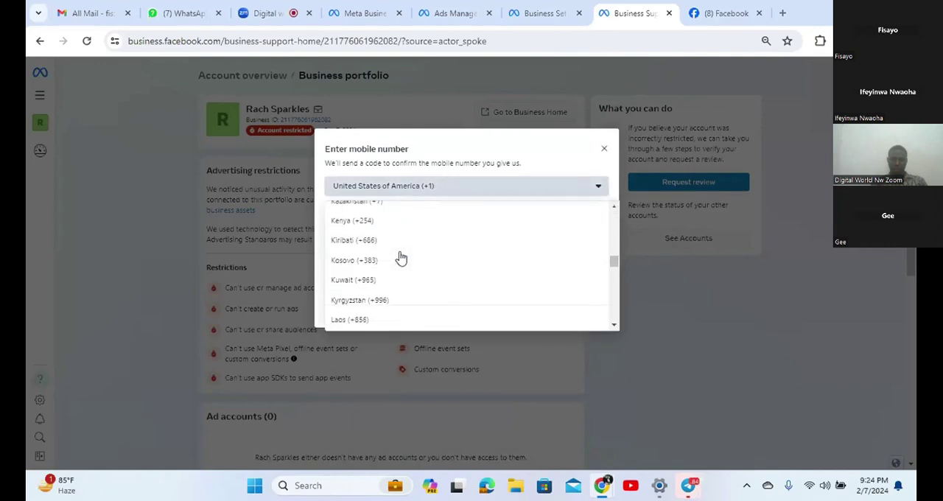
scroll(401, 257, "down", 3)
scroll(401, 257, "down", 2)
scroll(402, 257, "down", 4)
scroll(401, 257, "down", 4)
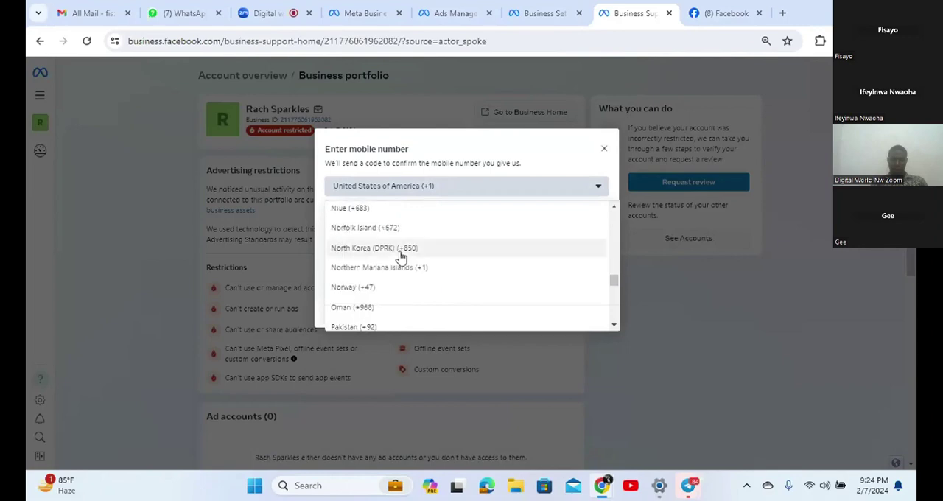
scroll(401, 257, "up", 3)
scroll(401, 257, "up", 1)
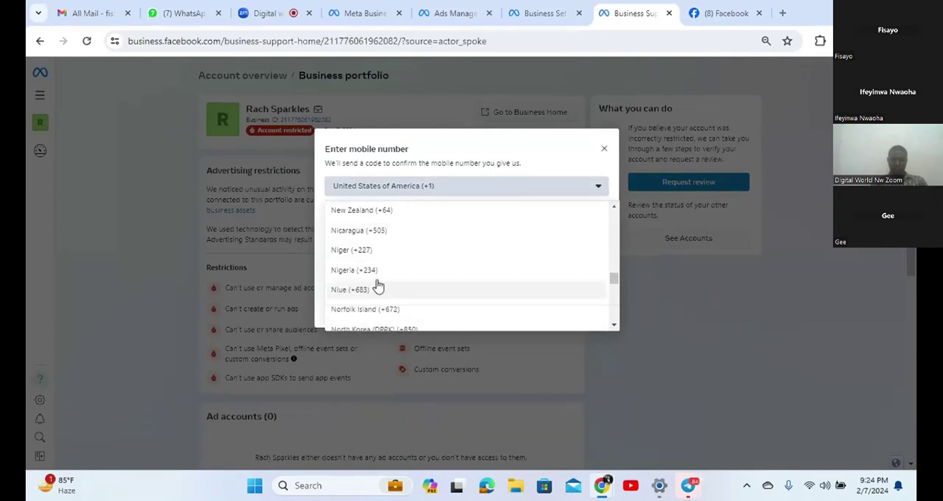
left_click(381, 270)
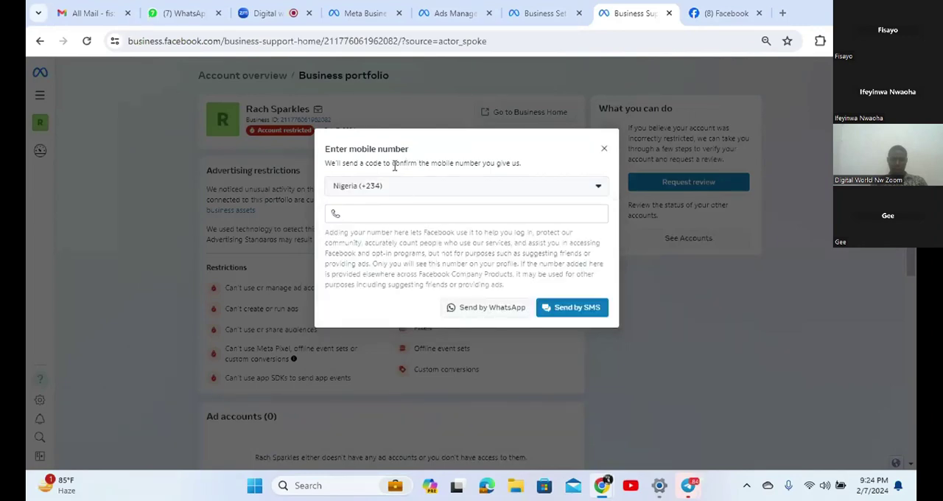
left_click(423, 215)
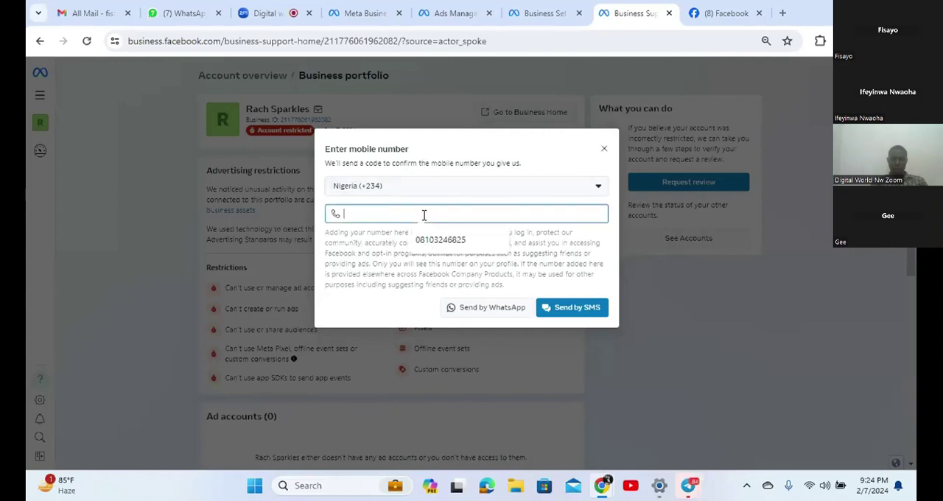
left_click(439, 240)
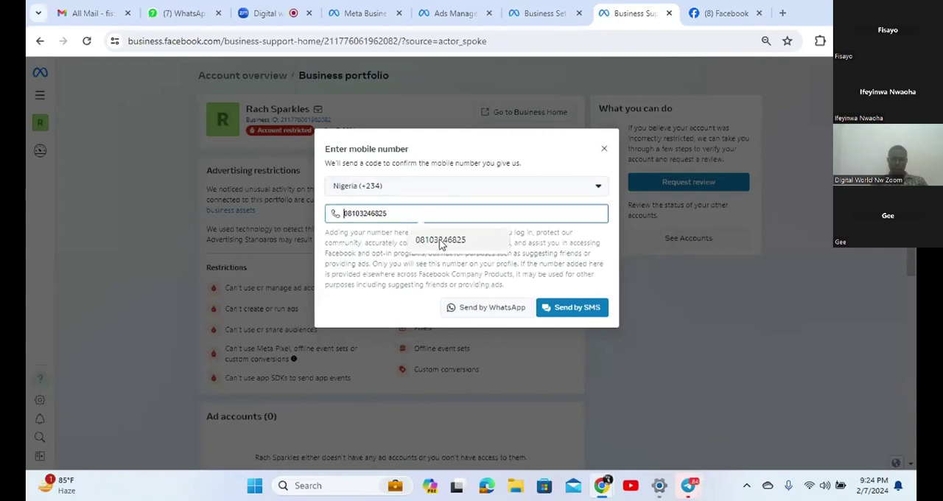
left_click(440, 240)
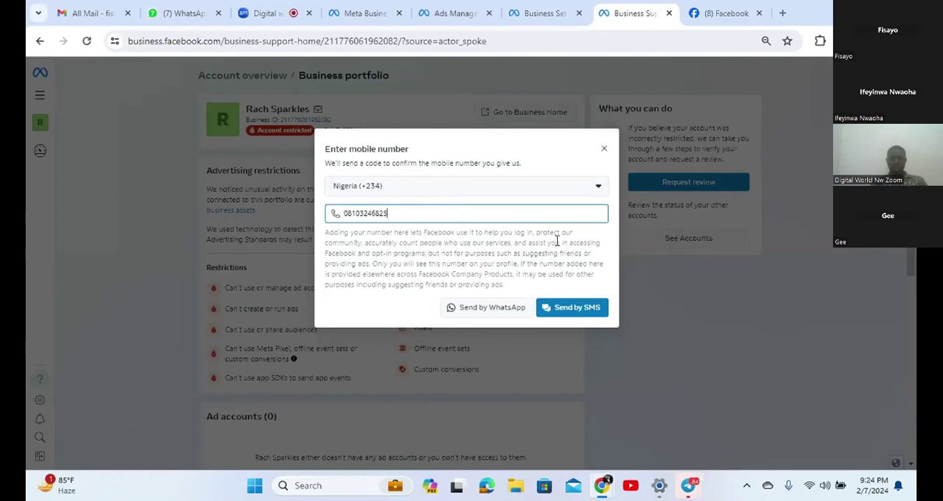
left_click(586, 310)
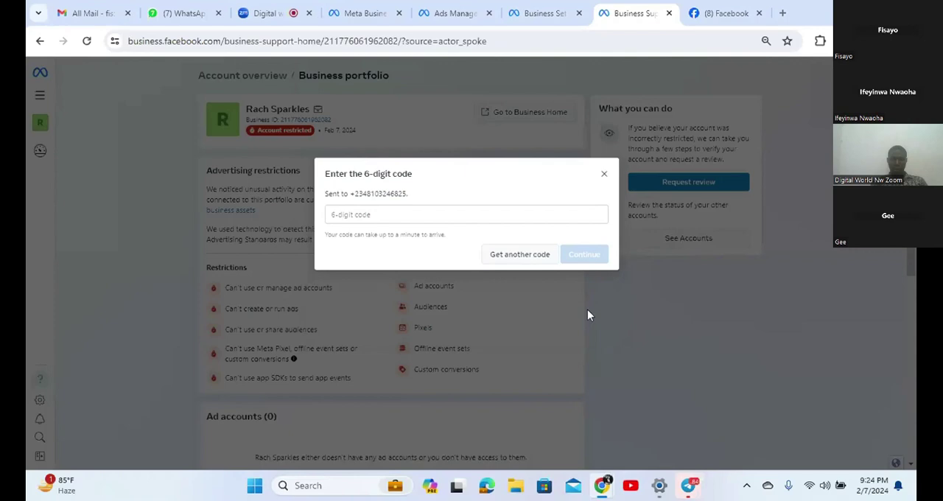
Enter the received 6-digit verification code and submit it.
left_click(381, 213)
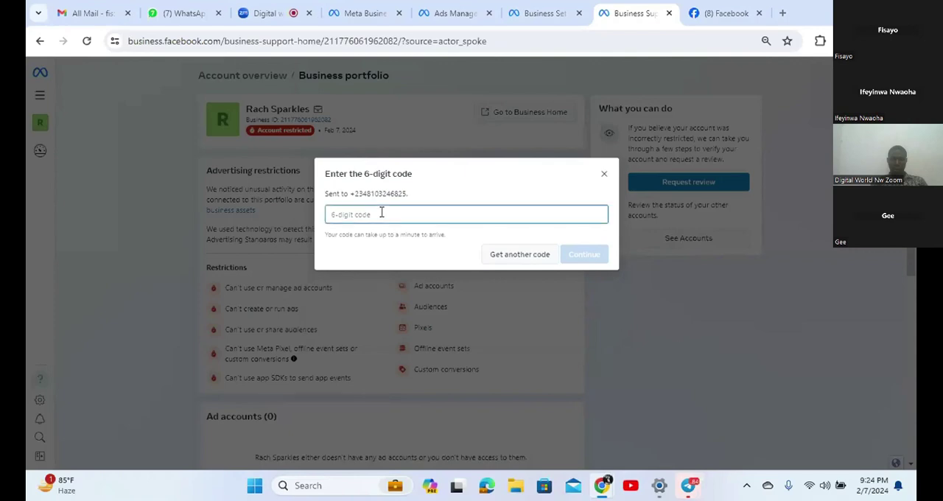
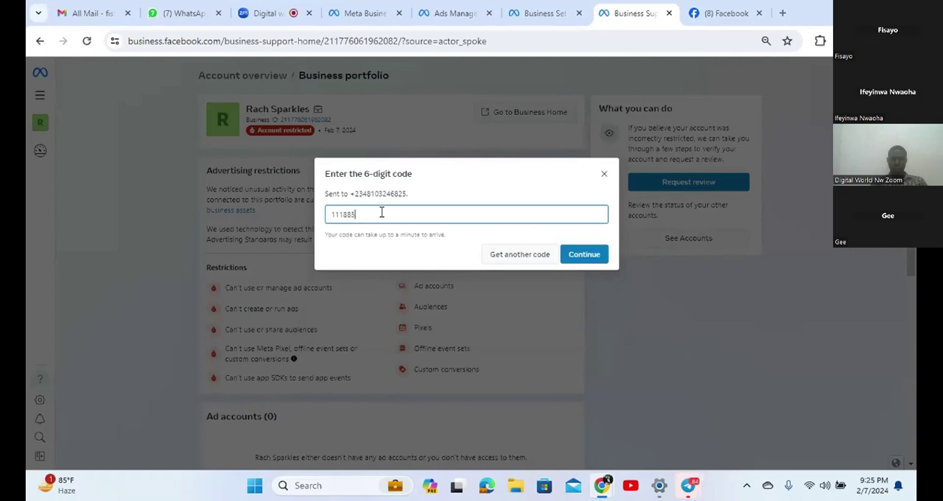
left_click(584, 254)
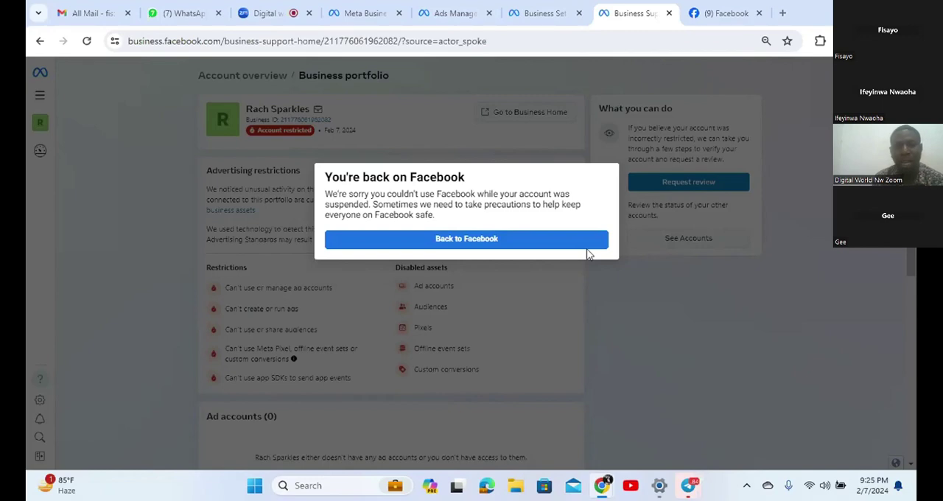
Close the 'You're back on Facebook' message and reload the portfolio page.
left_click(556, 244)
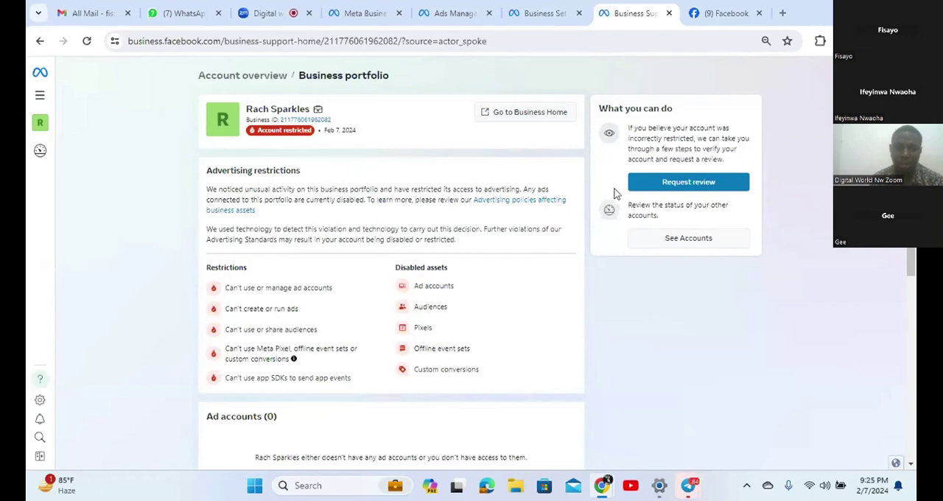
left_click(87, 41)
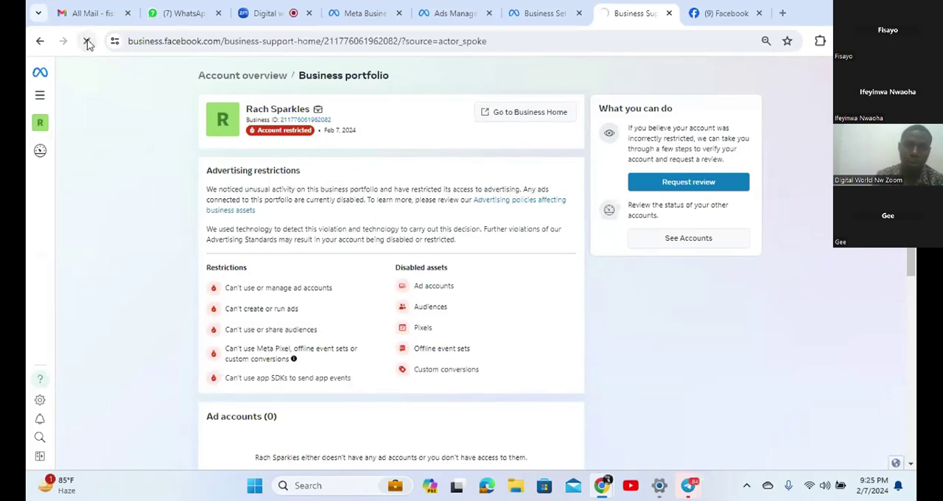